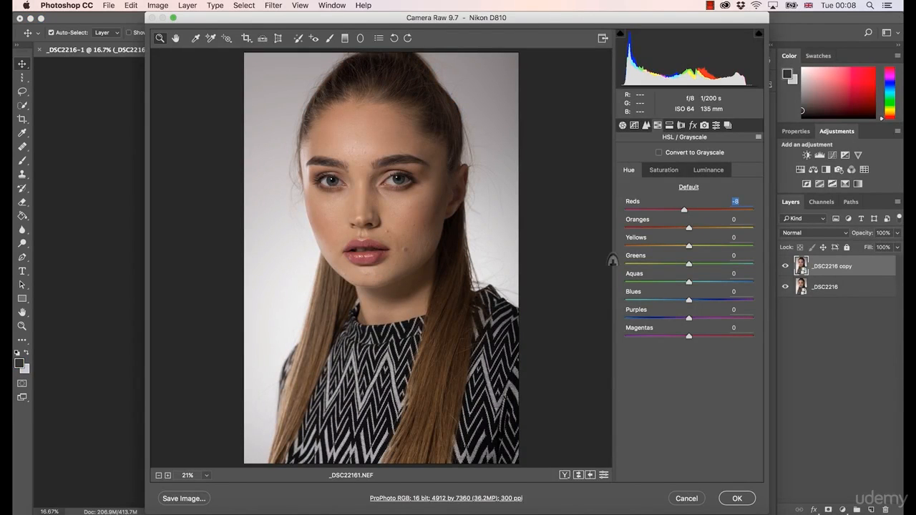
In HSL/Grayscale, raise Reds saturation to +12 and lower Reds luminance to +3
left_click(665, 174)
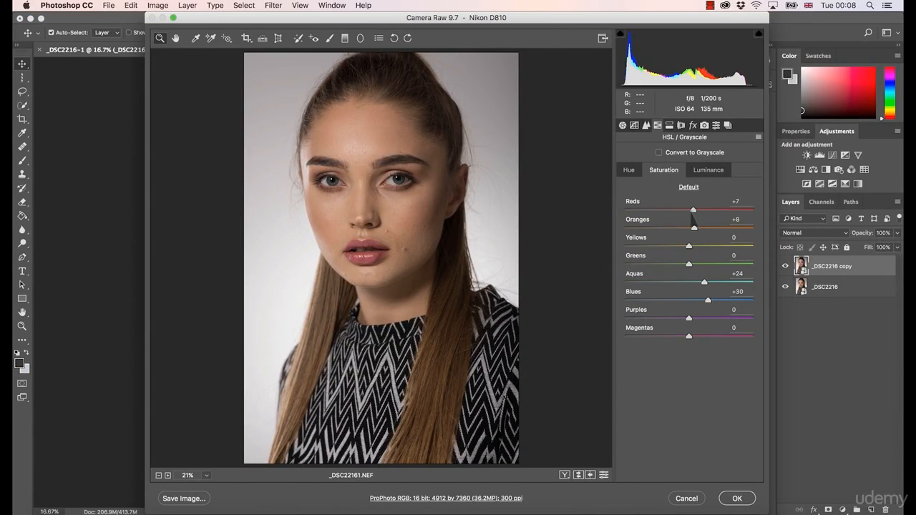
left_click_drag(694, 212, 698, 216)
left_click(702, 175)
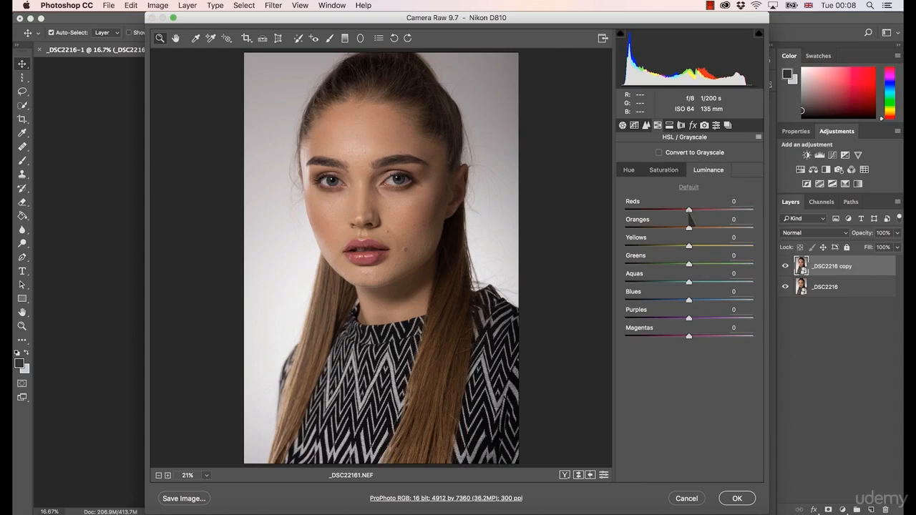
left_click_drag(697, 212, 691, 213)
Apply the Camera Raw edits, then lift _DSC2216's High Dynamic Range Shadow to 11 in Capture One
left_click(737, 496)
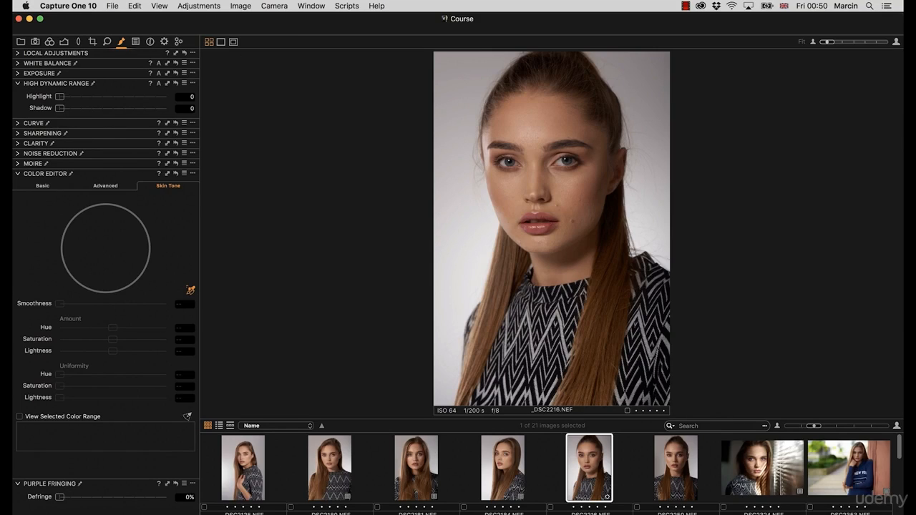
left_click(18, 73)
left_click(17, 137)
left_click(18, 63)
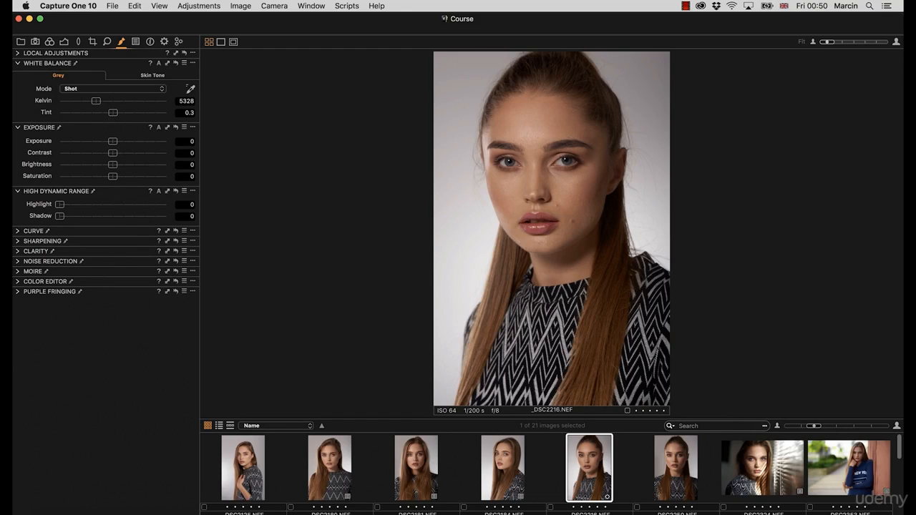
left_click_drag(60, 215, 91, 204)
key("Left")
key("Left")
key("Right")
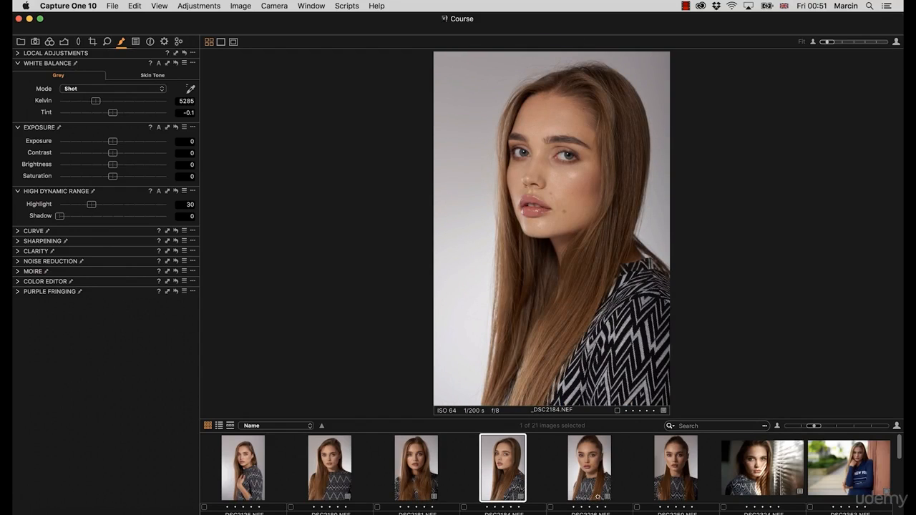
key("Right")
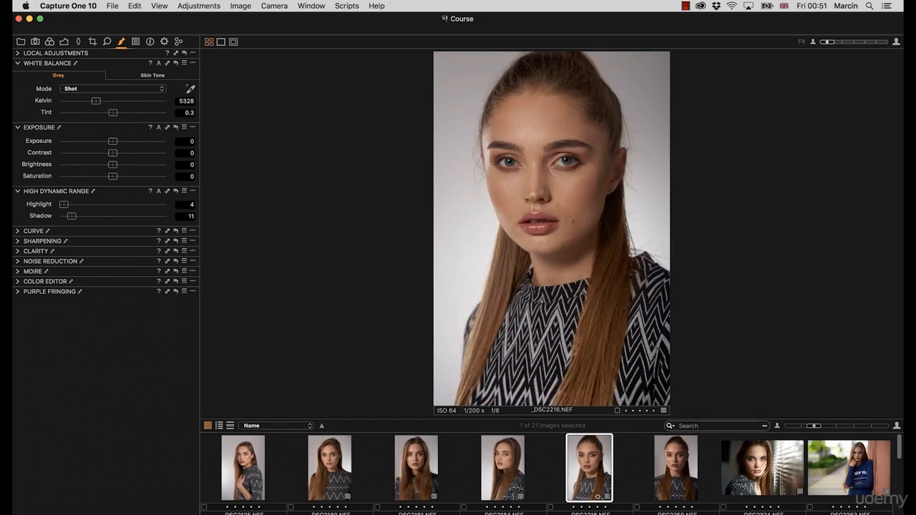
Sample a colour in the Advanced Color Editor, rotating hue to -26.2 and saturation to 0
left_click(18, 281)
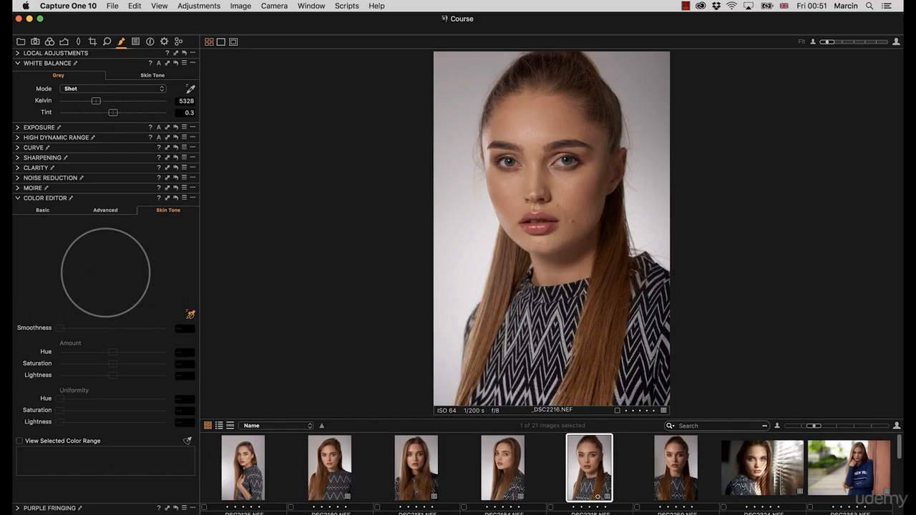
left_click(105, 211)
left_click(651, 78)
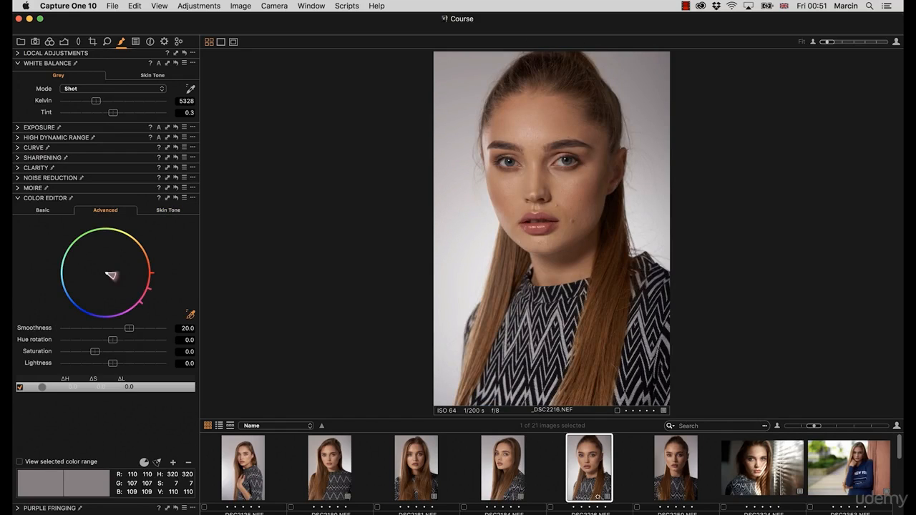
left_click_drag(113, 339, 66, 339)
double_click(187, 351)
type("0")
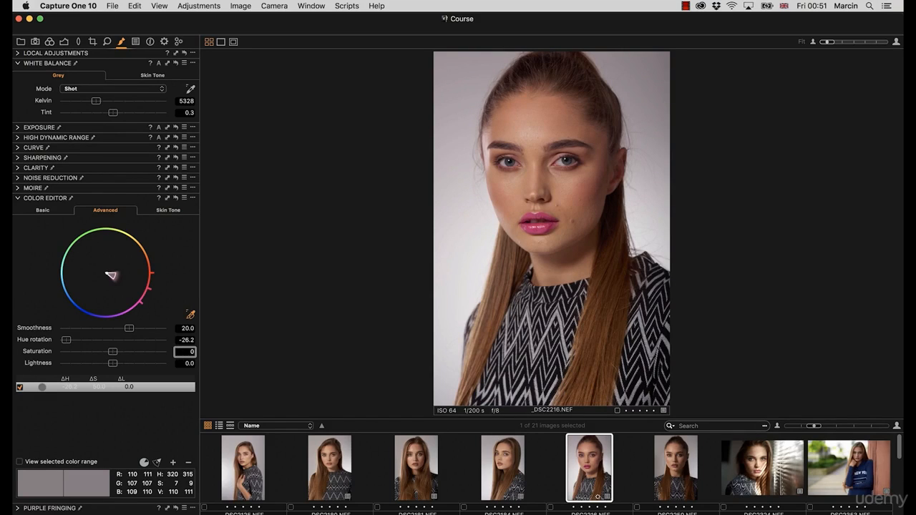
key("Return")
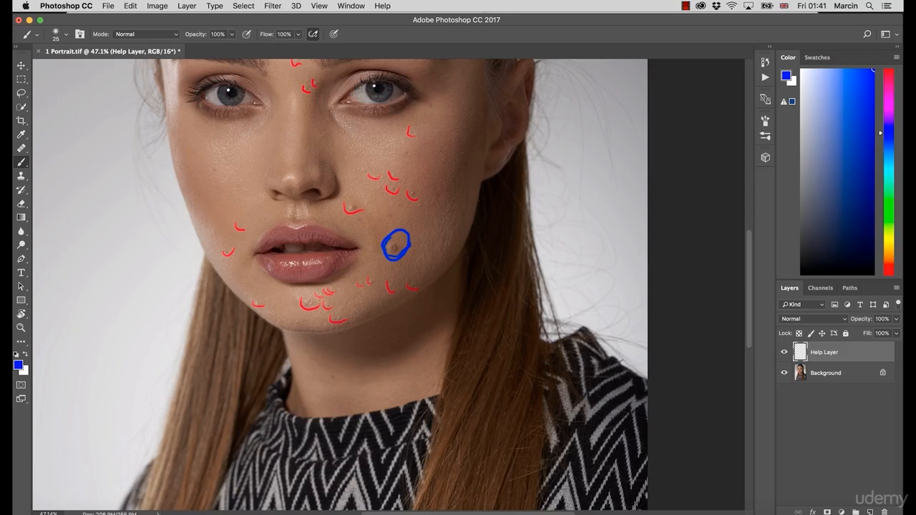
Paint a mark near the left brow on the Help Layer, then undo the stray blue stroke
left_click_drag(309, 146, 282, 256)
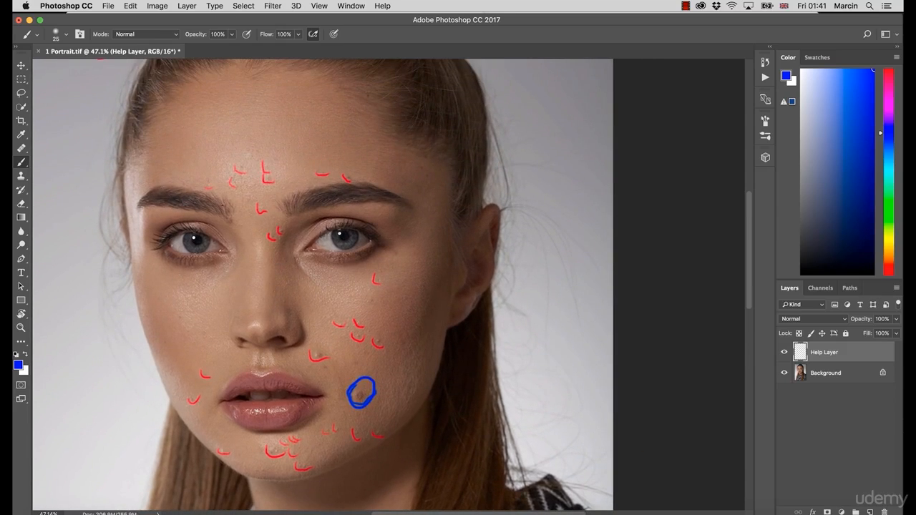
left_click_drag(224, 223, 235, 219)
key("super+z")
Set the foreground colour to red and circle a spot beside the left eye's inner corner
left_click(19, 365)
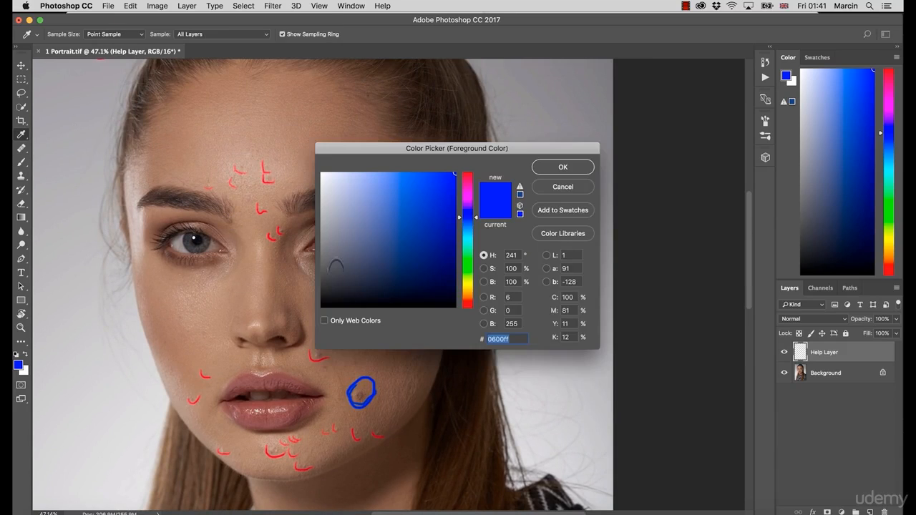
left_click(466, 174)
left_click(562, 167)
left_click_drag(224, 215, 238, 215)
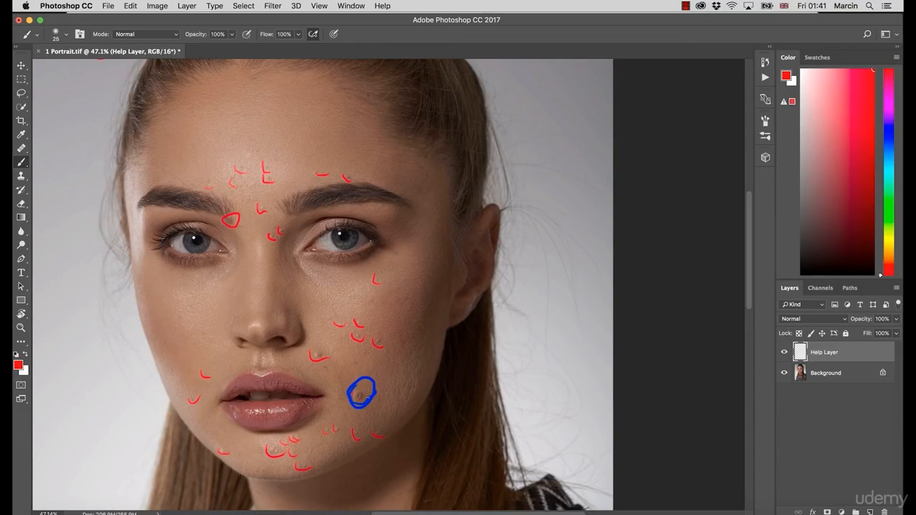
left_click_drag(376, 437, 336, 433)
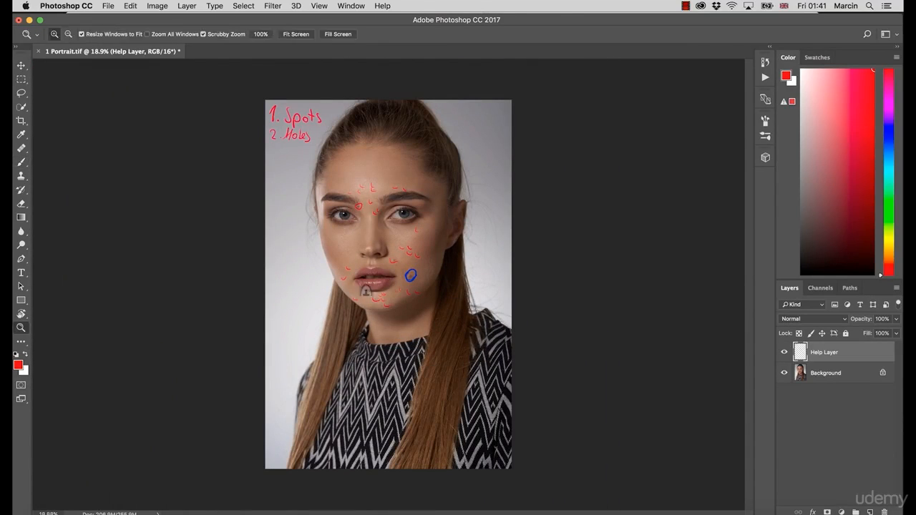
left_click_drag(390, 255, 451, 280)
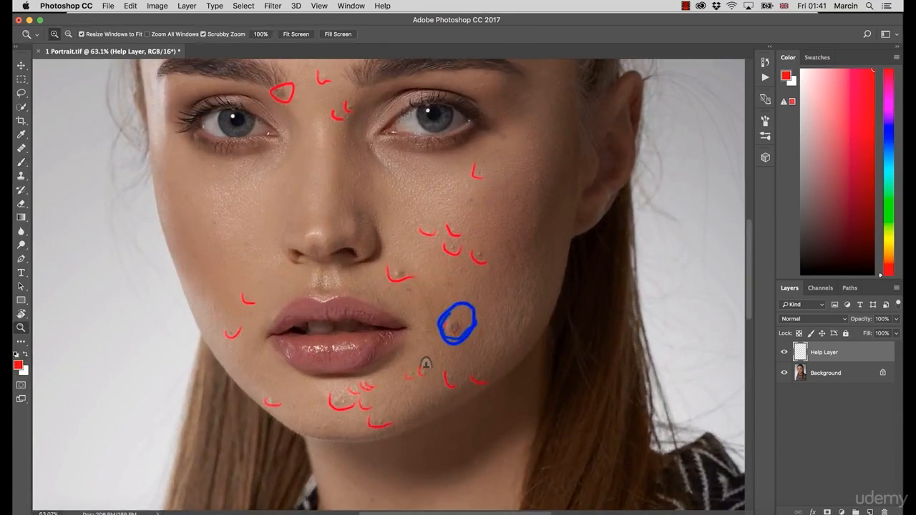
left_click_drag(426, 363, 398, 363)
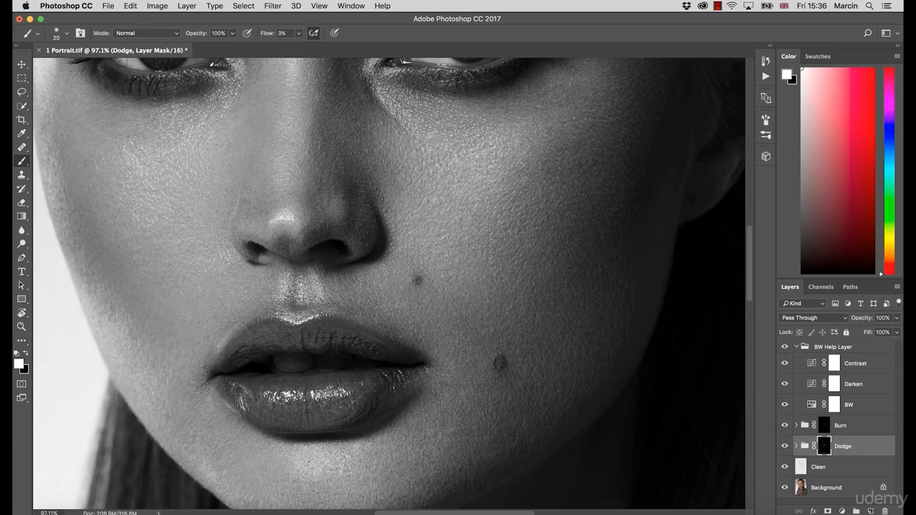
left_click(824, 425)
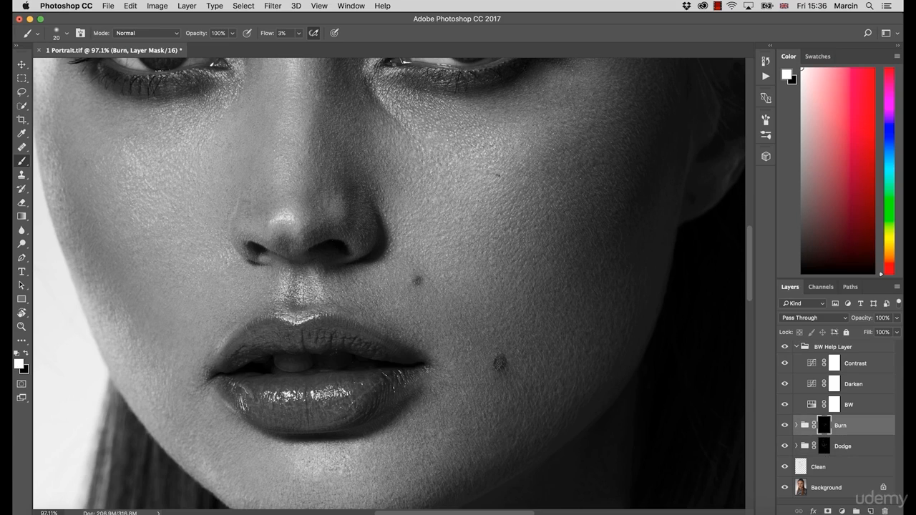
left_click(825, 449)
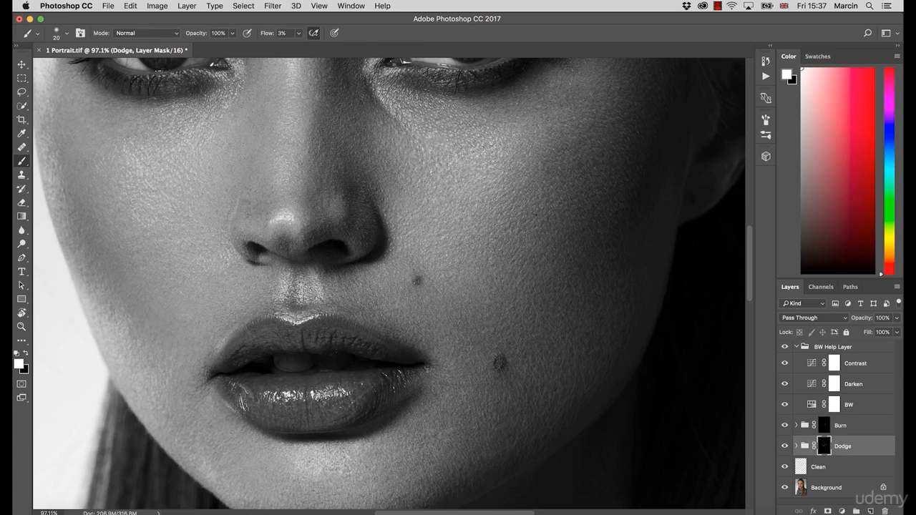
left_click(825, 426)
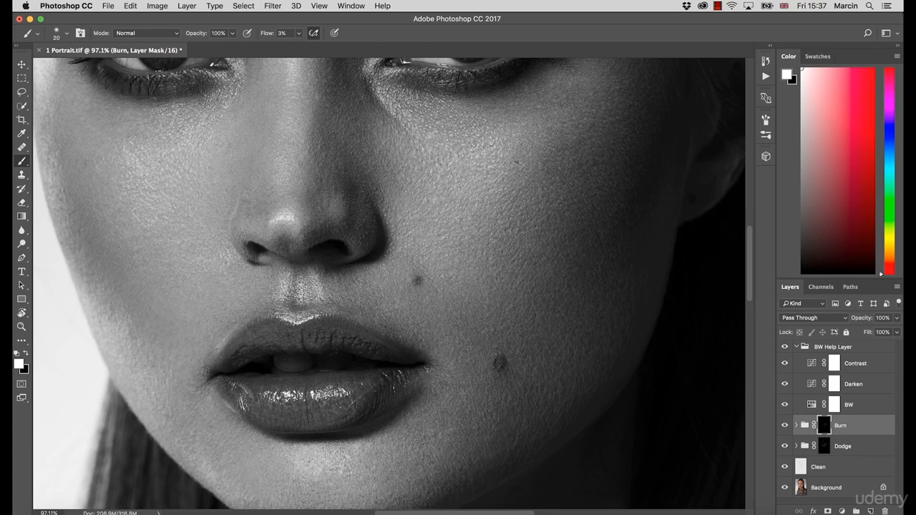
key("super+space")
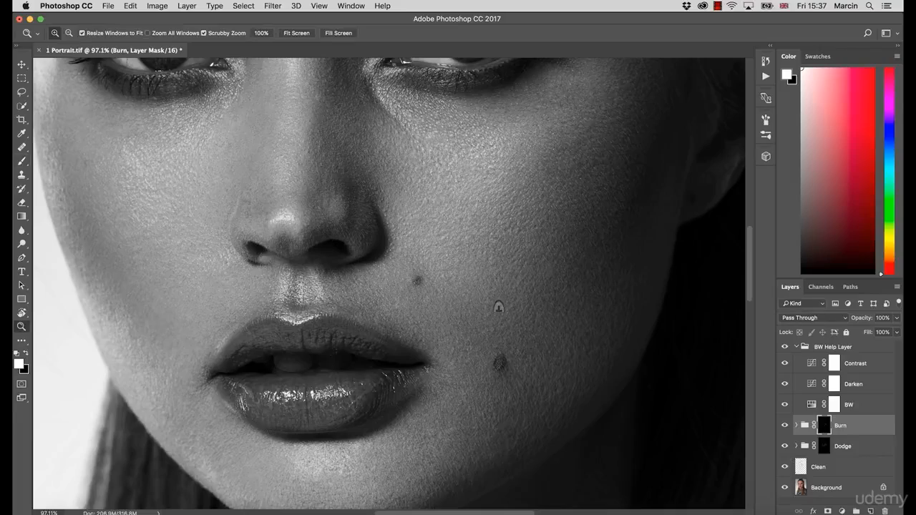
left_click_drag(499, 307, 595, 280)
key("alt+[")
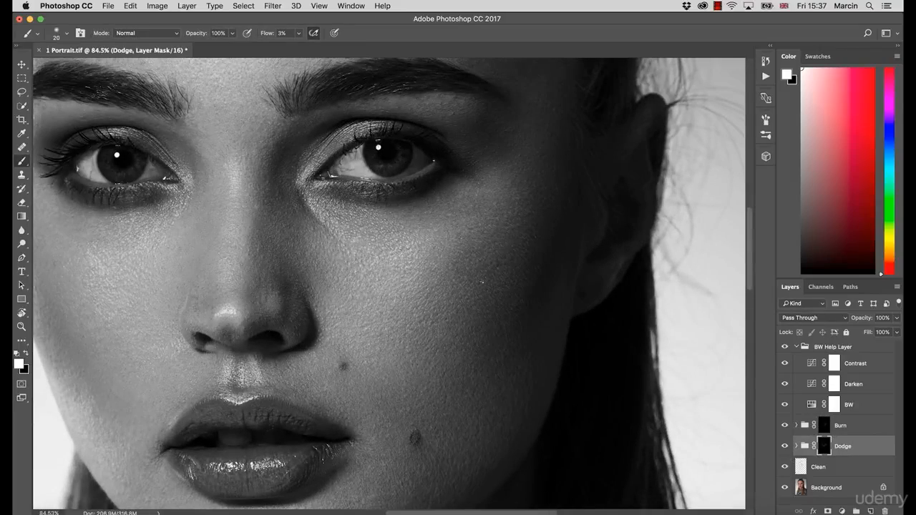
scroll(482, 282, "down", 5)
key("super+space")
mouse_move(203, 146)
left_mouse_down()
mouse_move(244, 192)
mouse_move(213, 214)
left_mouse_up()
key("super+space")
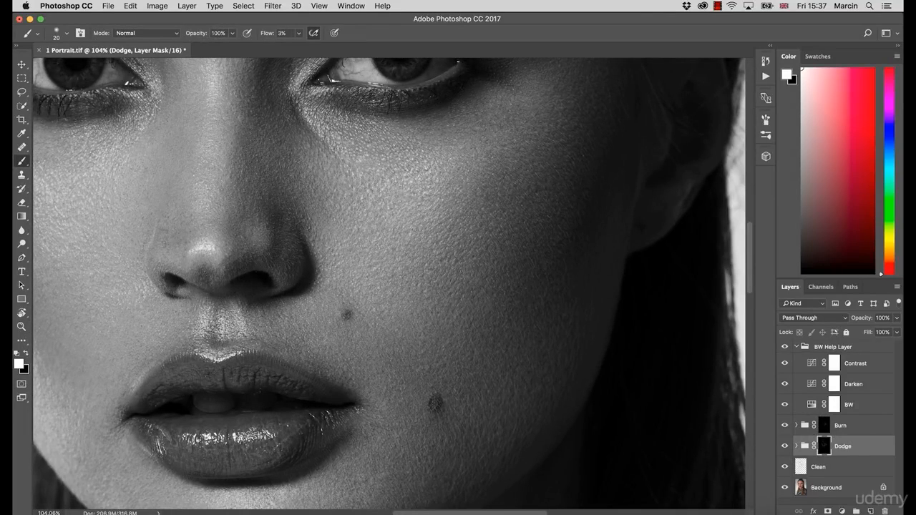
scroll(389, 284, "up", 7)
left_click(830, 429)
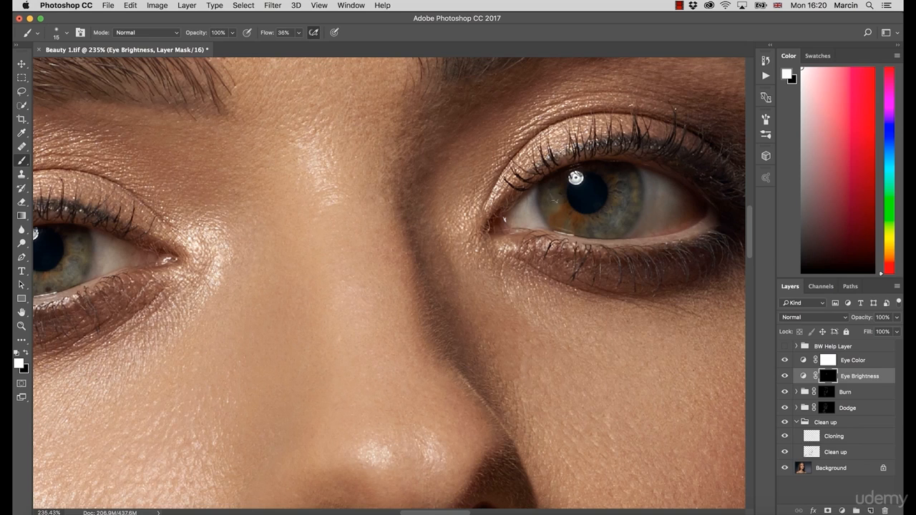
Paint white over the right-hand iris on the Eye Brightness mask, resizing the brush
mouse_move(605, 228)
left_mouse_down()
mouse_move(628, 179)
mouse_move(635, 194)
left_mouse_up()
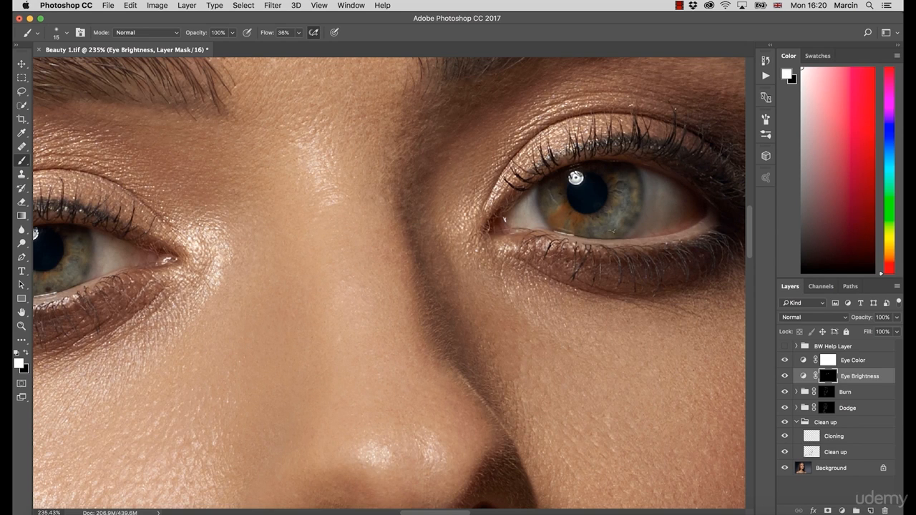
key("bracketright")
key("bracketright")
key("bracketright")
key("bracketright")
left_click(828, 411)
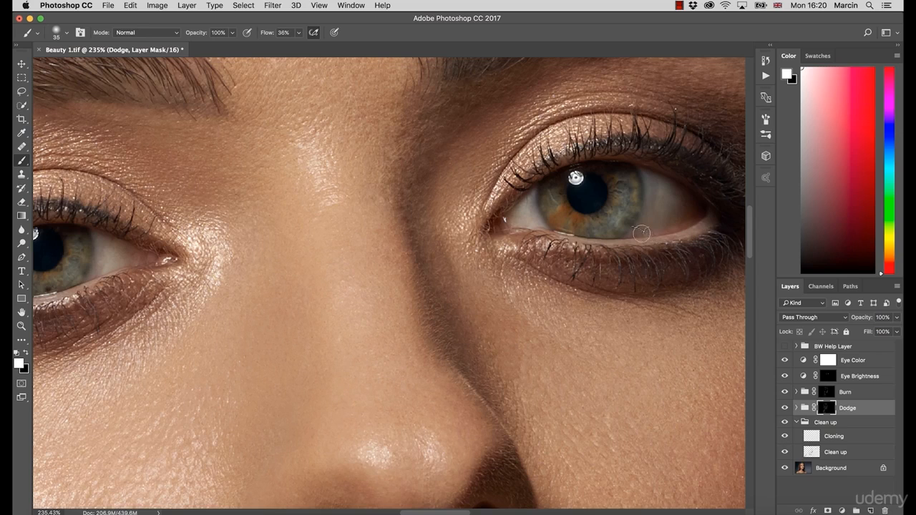
key("bracketleft")
key("bracketleft")
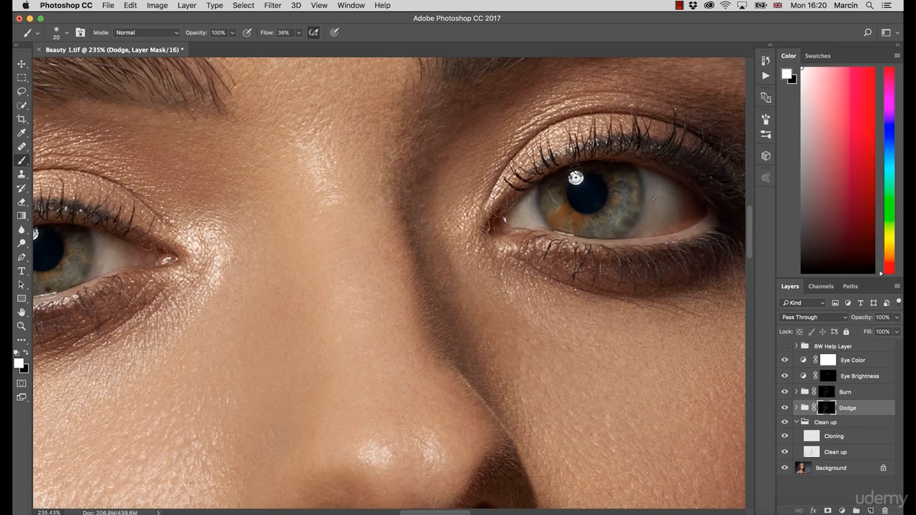
scroll(143, 258, "left", 5)
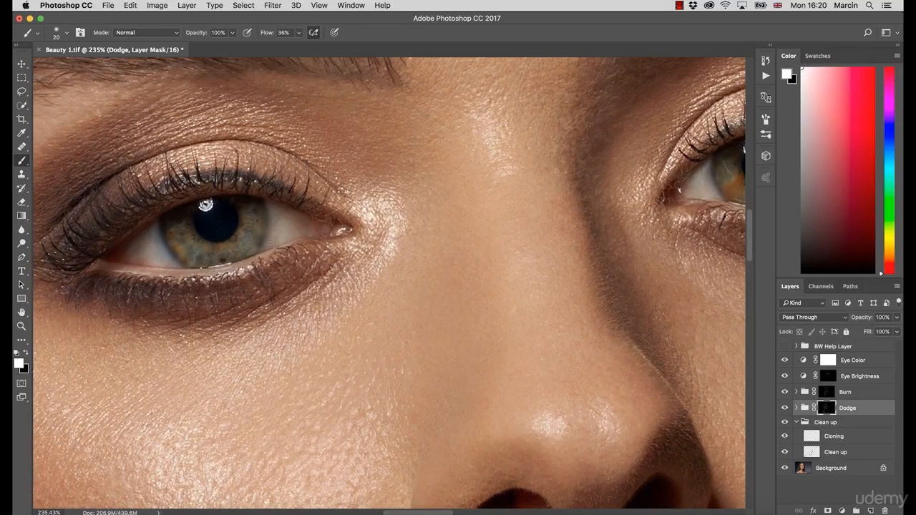
key("z")
left_click_drag(354, 317, 287, 319)
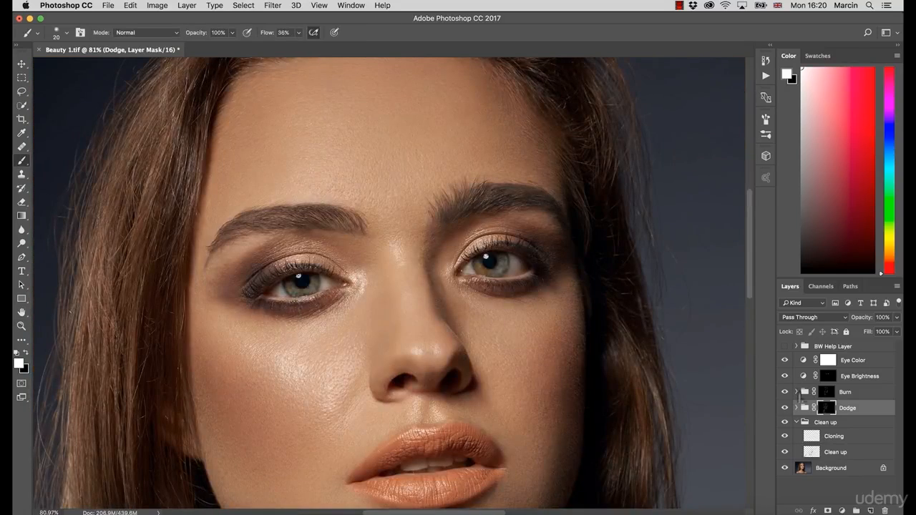
Toggle the Eye Brightness layer off and on to compare, then reselect its mask
left_click(788, 376)
left_click(789, 376)
key("z")
left_click_drag(538, 294, 526, 301)
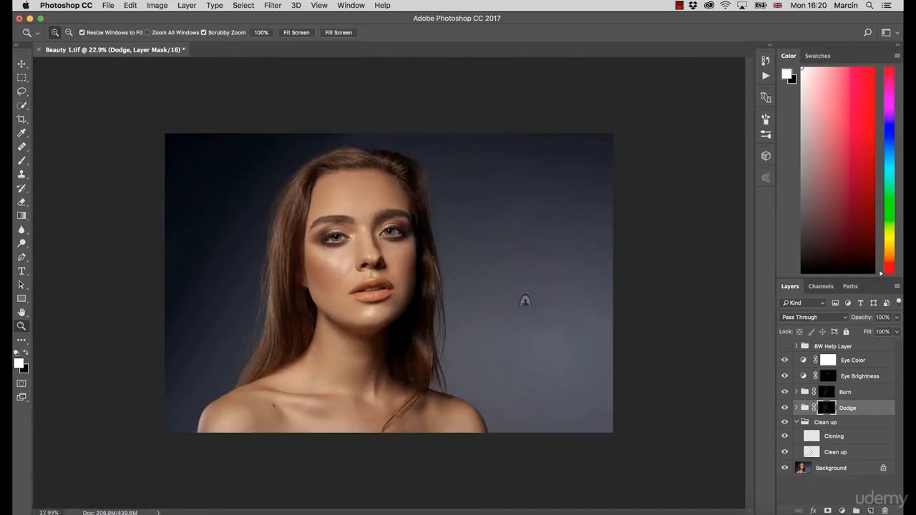
left_click_drag(392, 238, 454, 247)
left_click(855, 378)
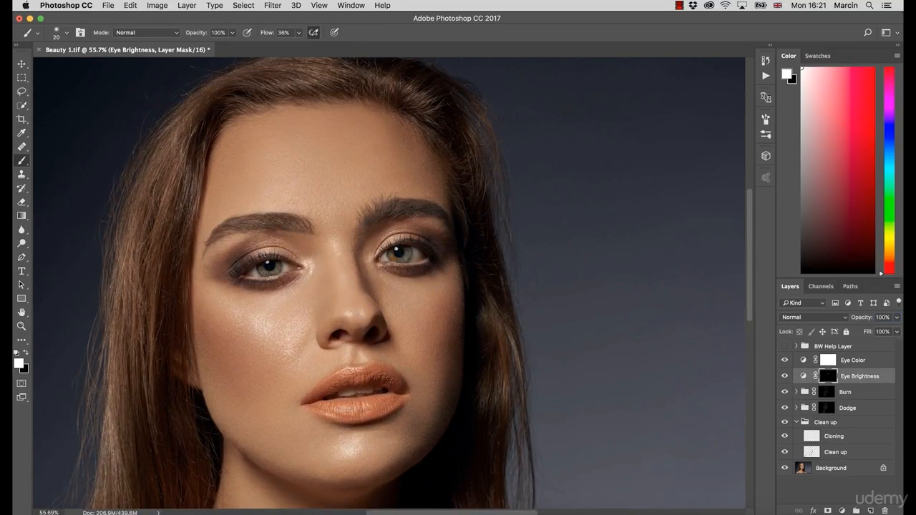